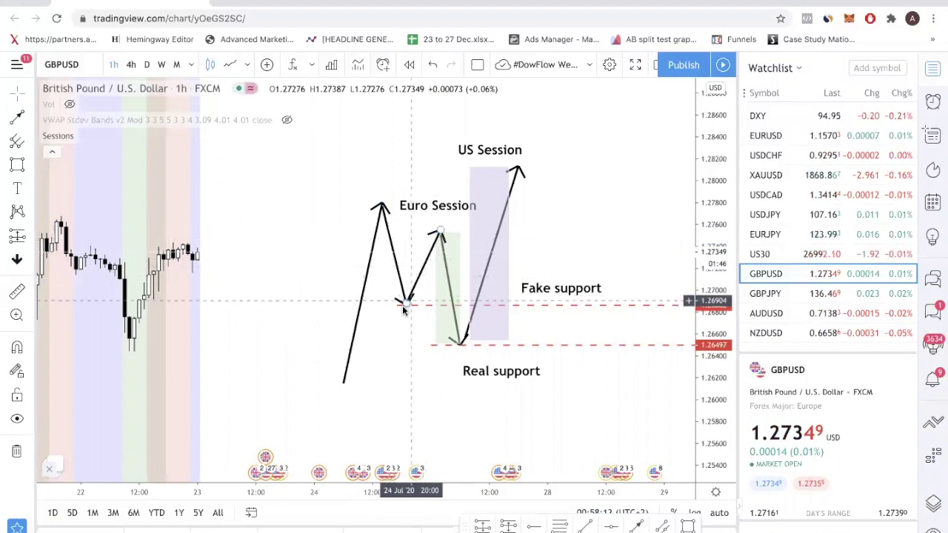
Step: Nudge the 'Fake support' label down to sit just above its dashed line, then deselect it
left_click_drag(560, 288, 561, 294)
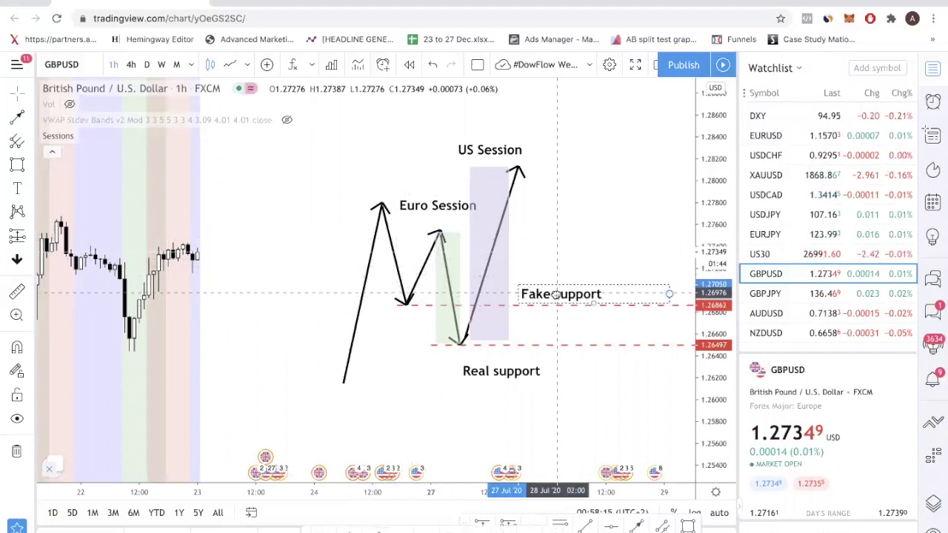
left_click(561, 268)
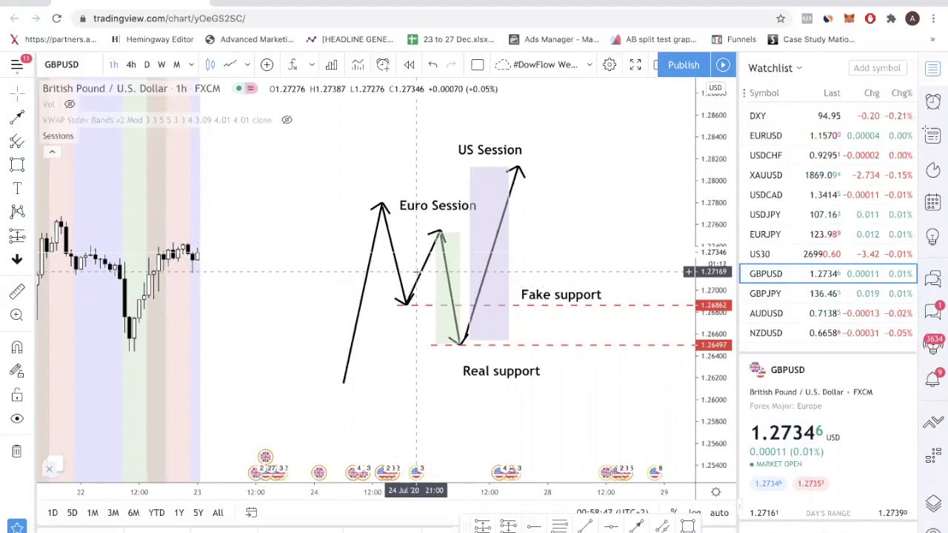
left_click(30, 236)
left_click(82, 238)
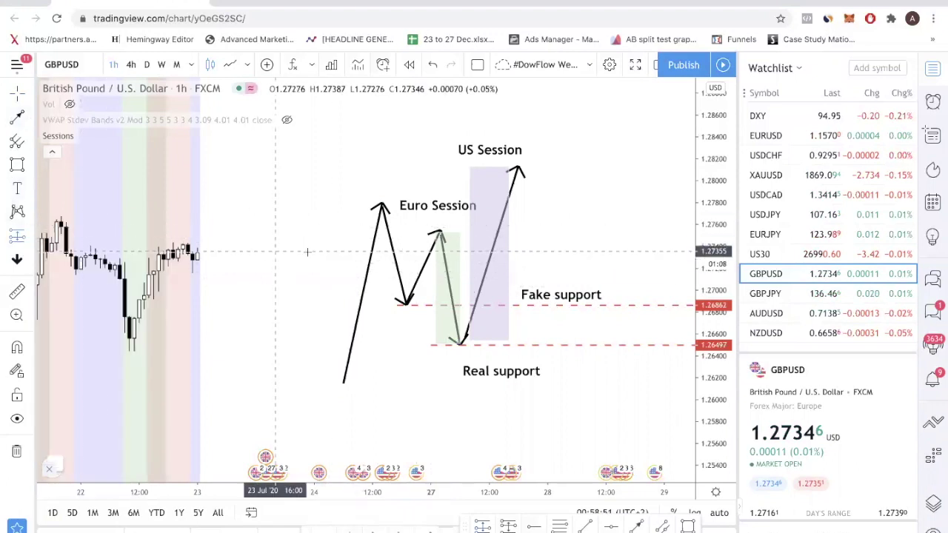
left_click(415, 274)
left_click_drag(417, 300, 409, 317)
left_click_drag(416, 247, 417, 172)
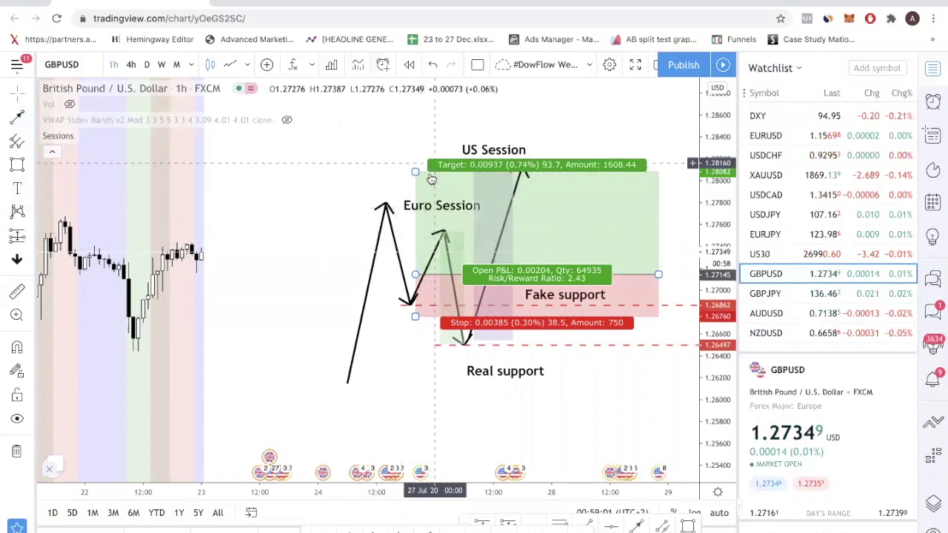
left_click(477, 168)
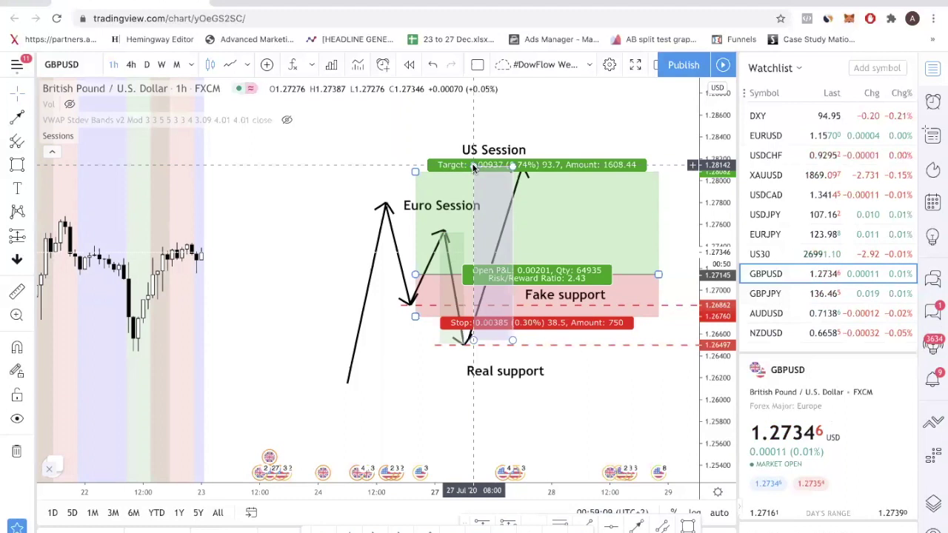
scroll(473, 168, "up", 2)
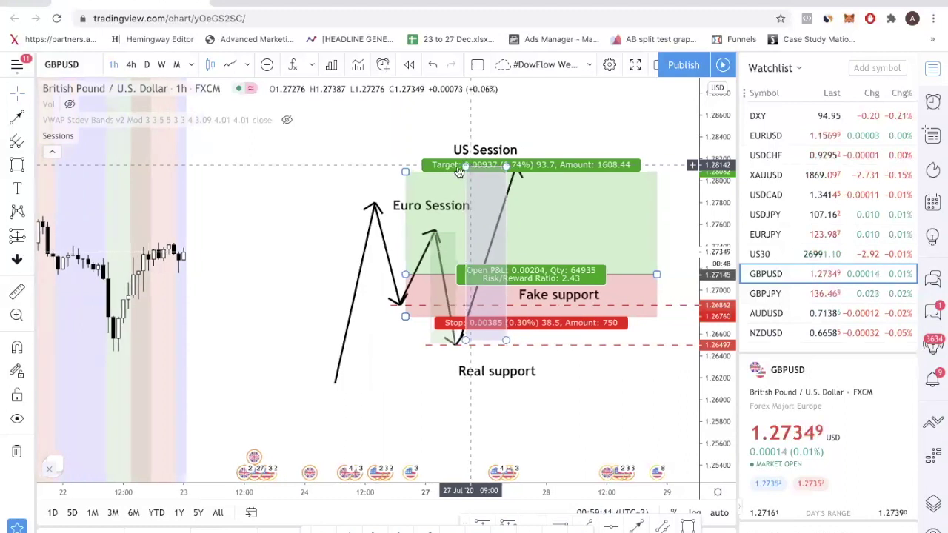
key("Delete")
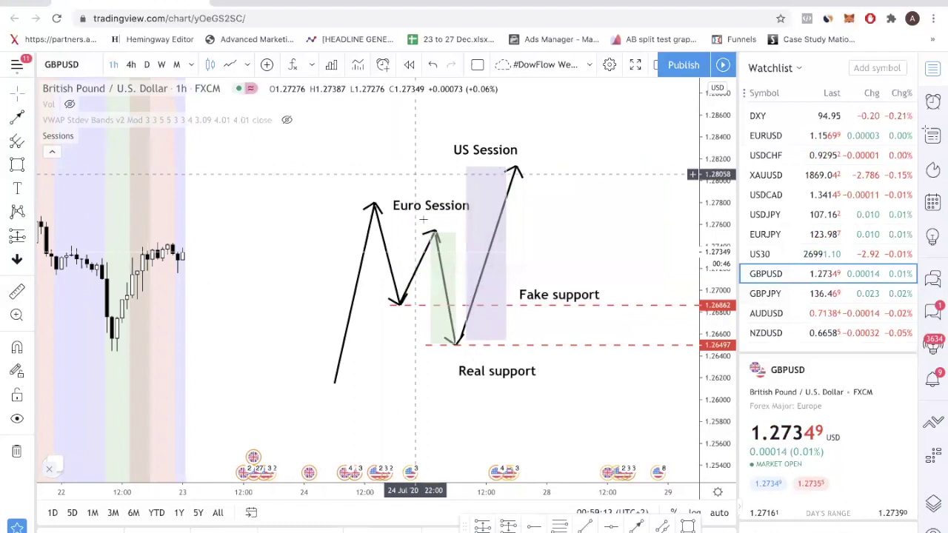
left_click(437, 241)
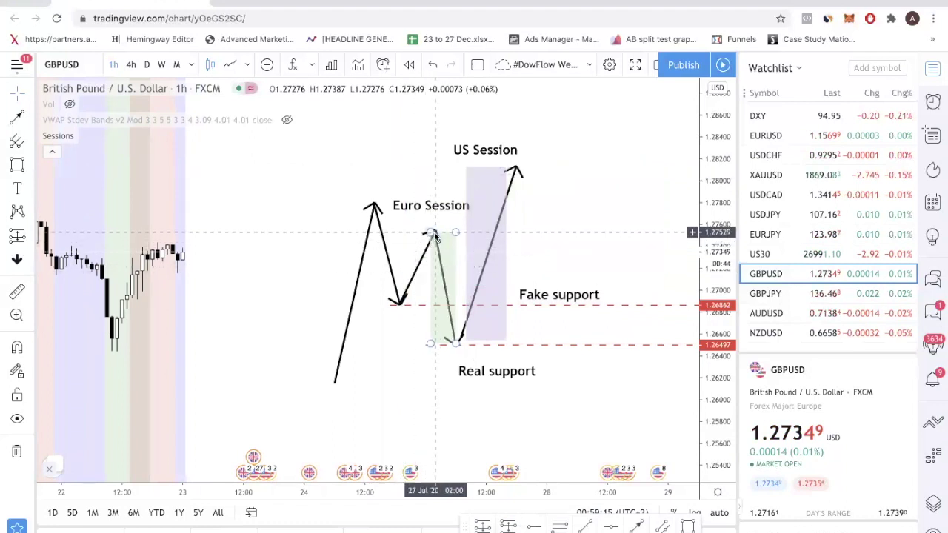
left_click(444, 190)
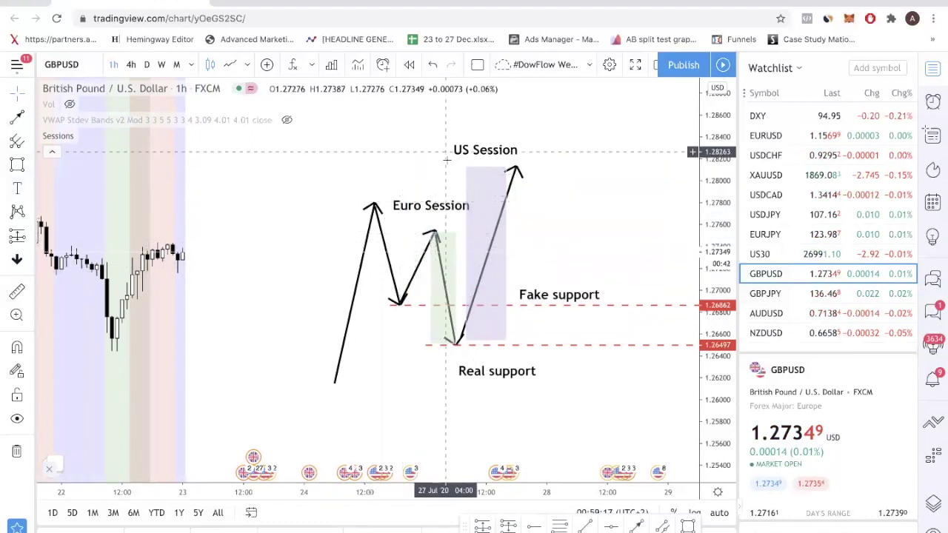
left_click(435, 243)
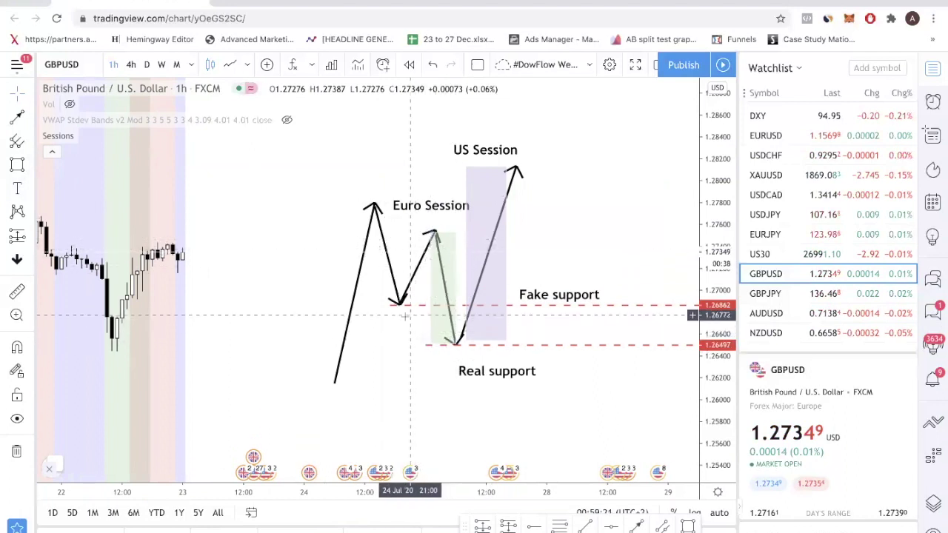
Step: Add a long position at Fake support with a 0.31% stop and 0.68% target, 2.2 risk/reward
left_click(29, 234)
left_click(89, 237)
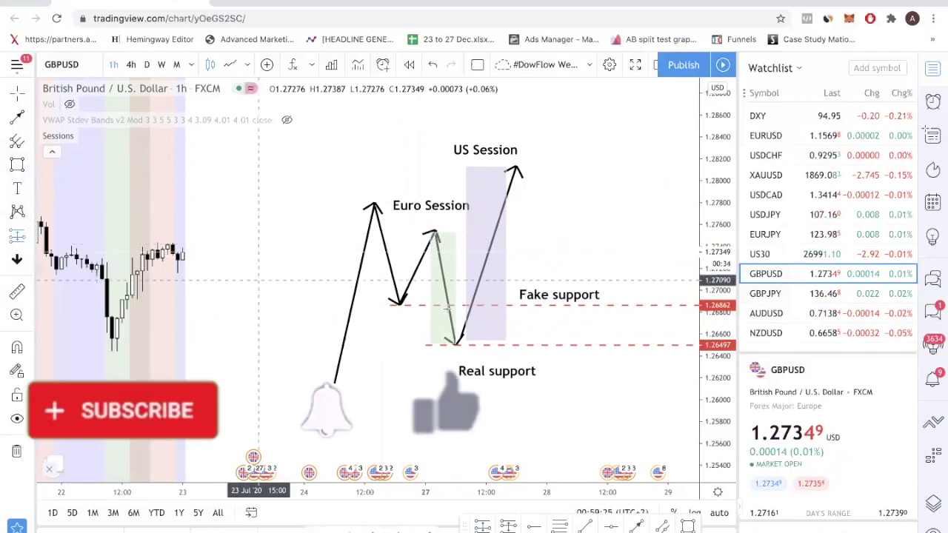
left_click_drag(410, 271, 410, 314)
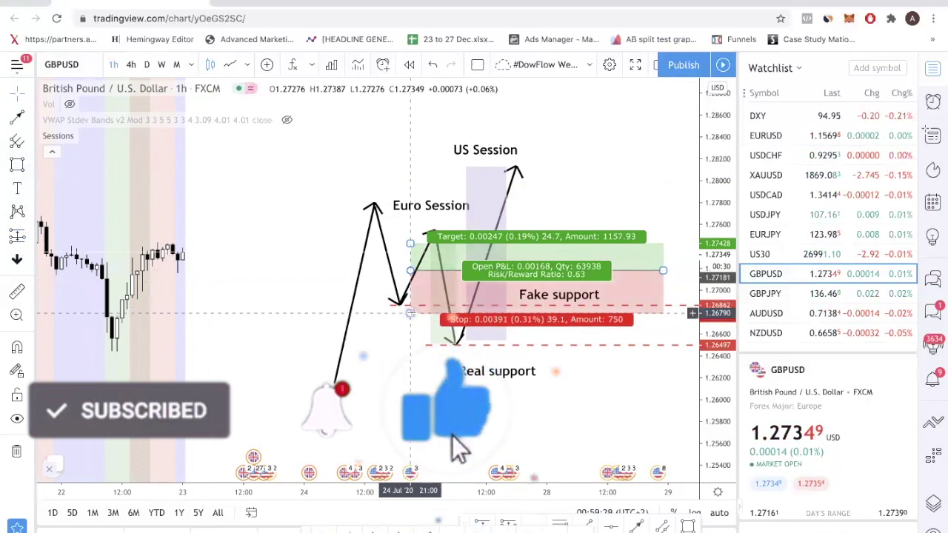
left_click_drag(409, 243, 407, 175)
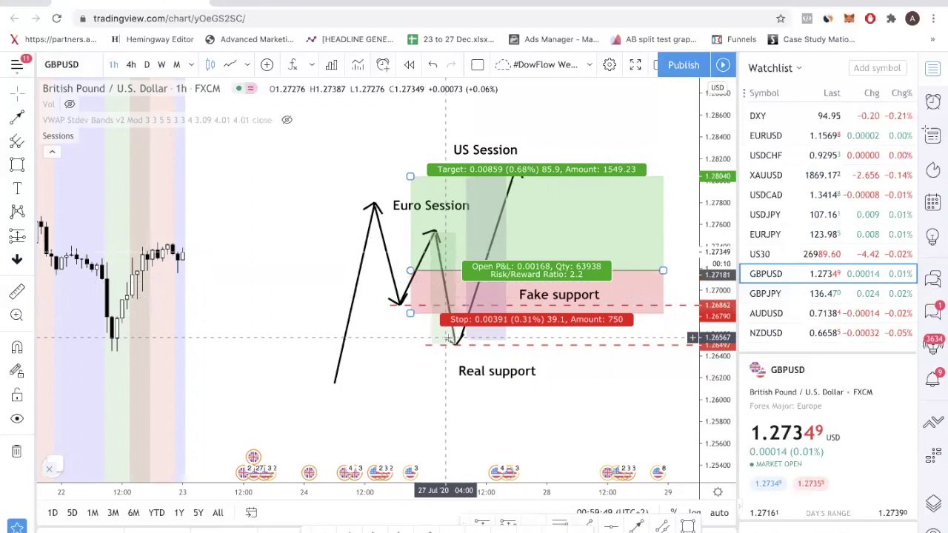
Step: Lower the long position's stop slightly, then delete the position
left_click_drag(410, 313, 409, 316)
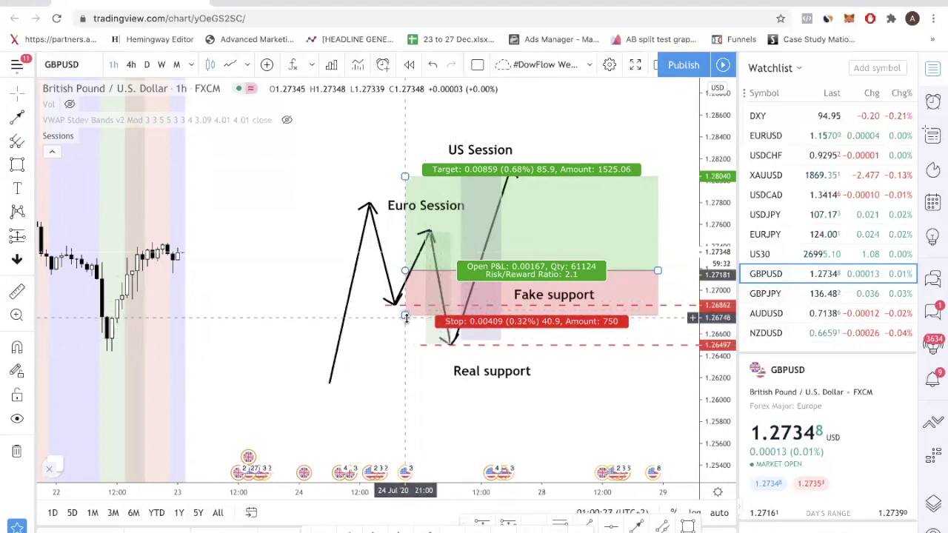
key("Delete")
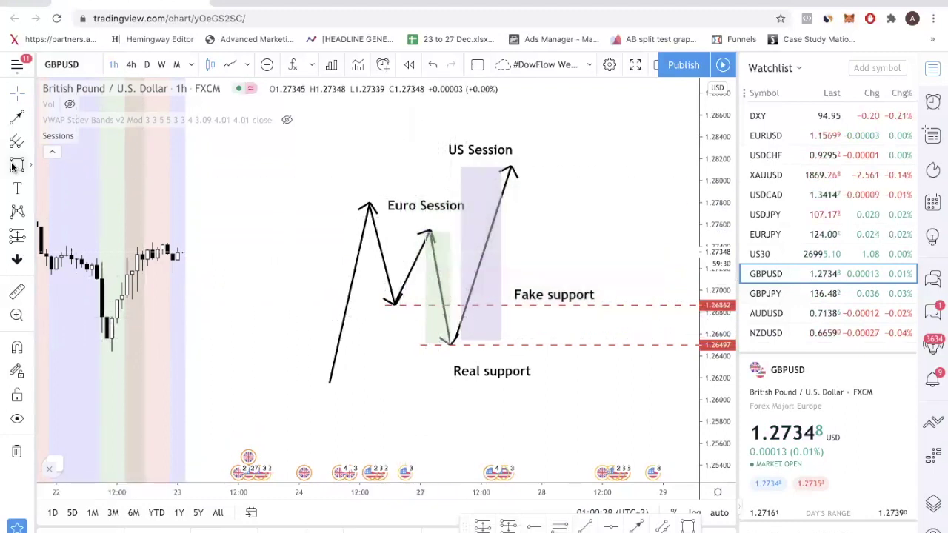
Step: Draw a rectangle over the Fake-to-Real support zone, about 1.26832 to 1.26549, with a beige background
mouse_move(370, 308)
left_mouse_down()
mouse_move(455, 338)
mouse_move(587, 338)
left_mouse_up()
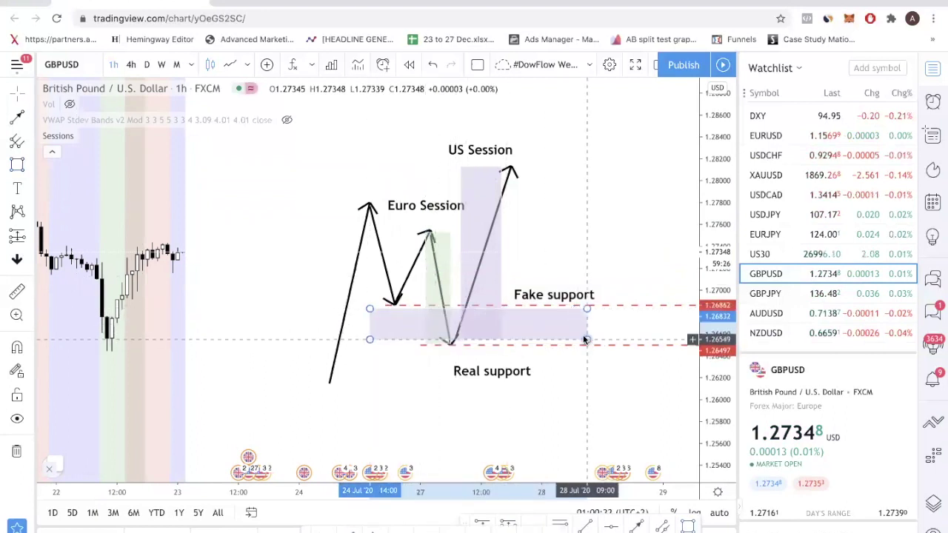
double_click(585, 342)
left_click(451, 324)
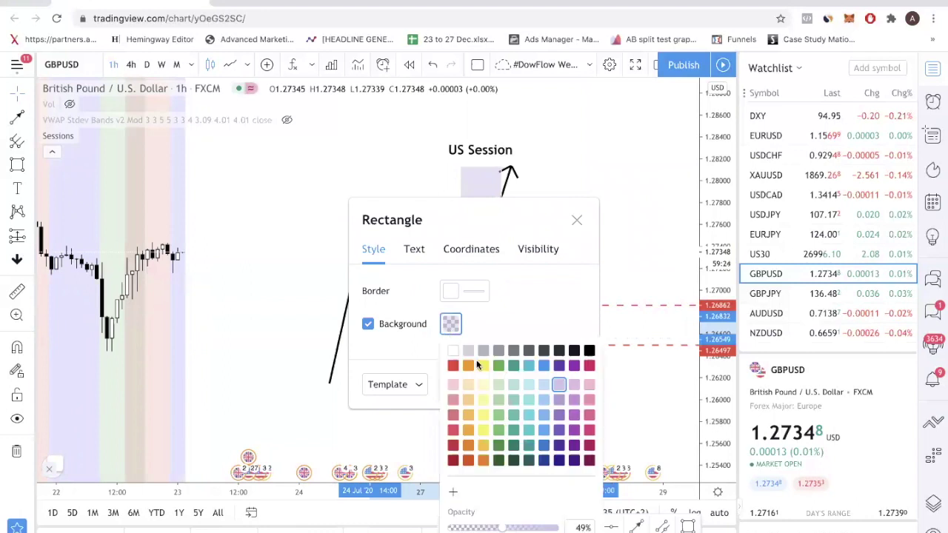
left_click(575, 324)
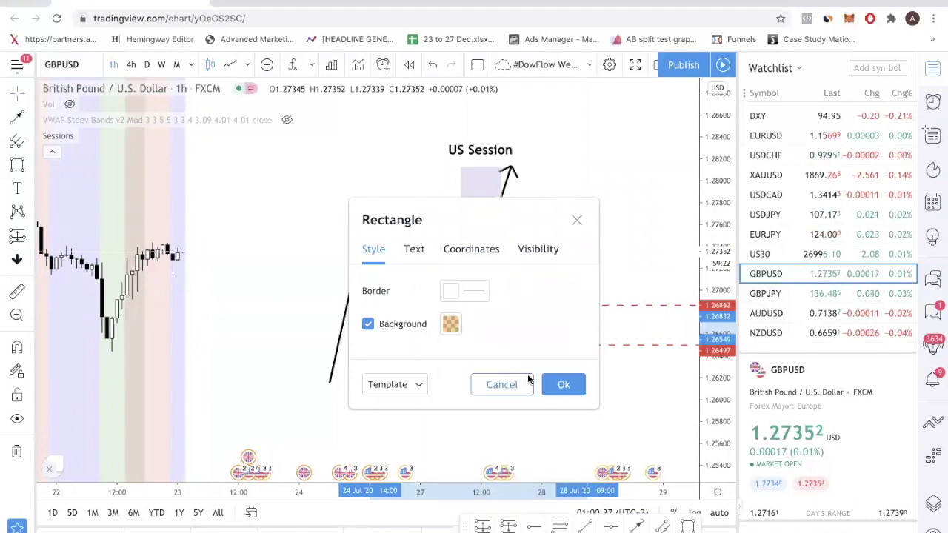
left_click(561, 383)
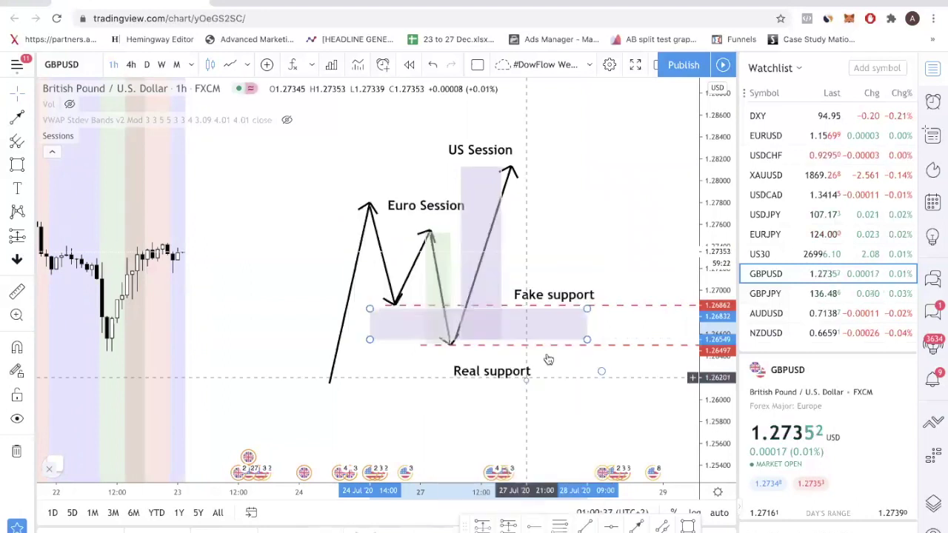
double_click(589, 312)
left_click(448, 327)
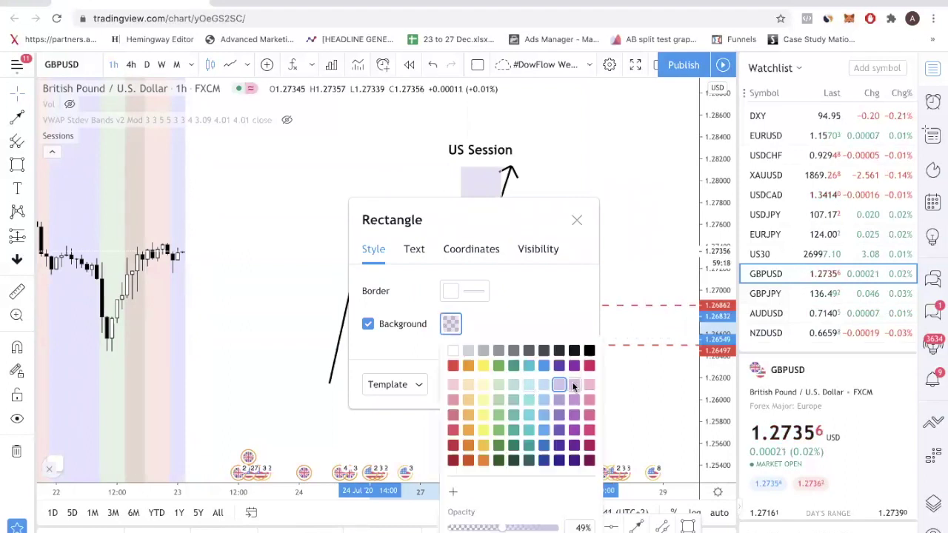
left_click(470, 365)
left_click(526, 341)
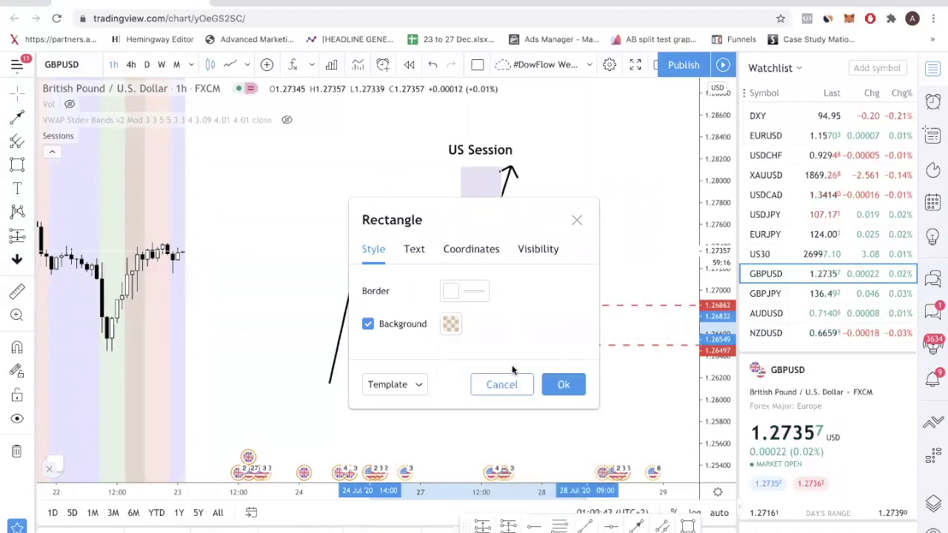
left_click(554, 385)
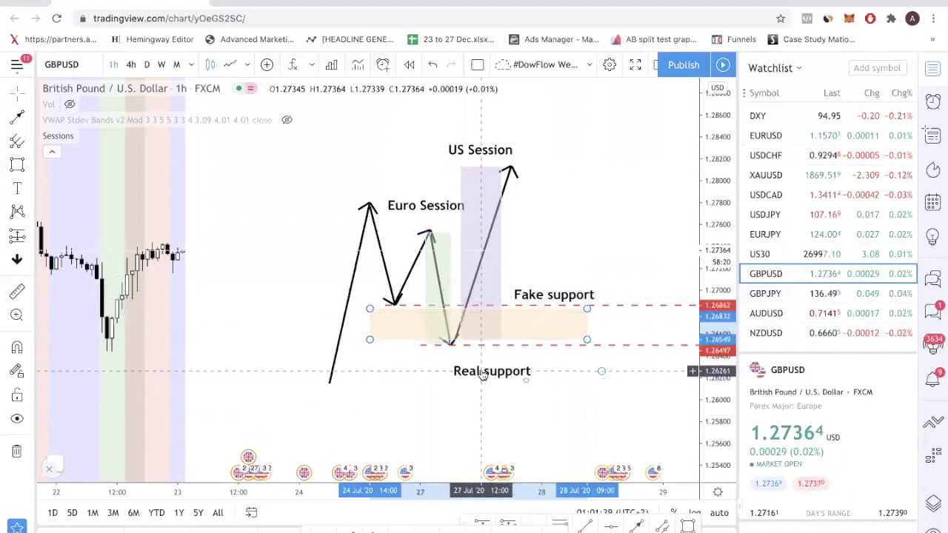
Step: Raise the 'Real support' label closer to its dashed line and select the US Session arrow
left_click_drag(481, 376, 482, 369)
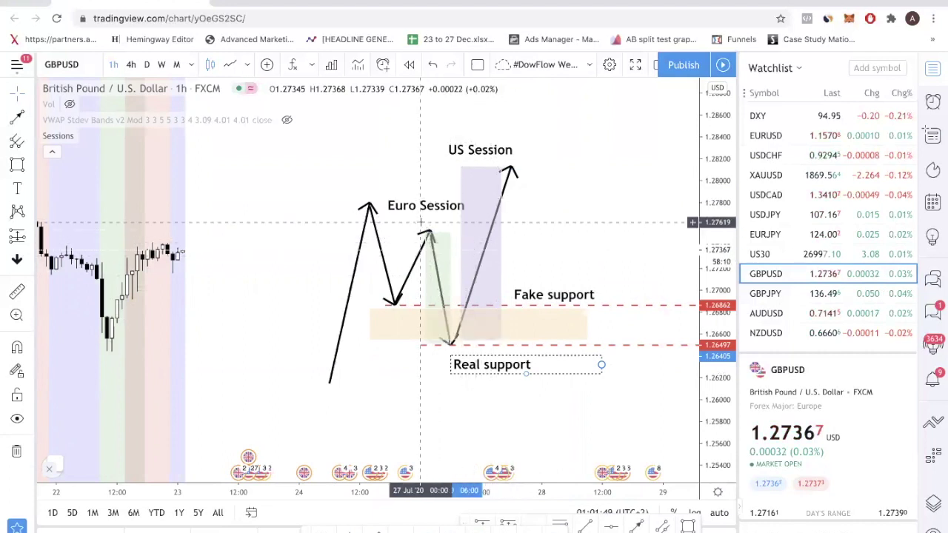
left_click(512, 171)
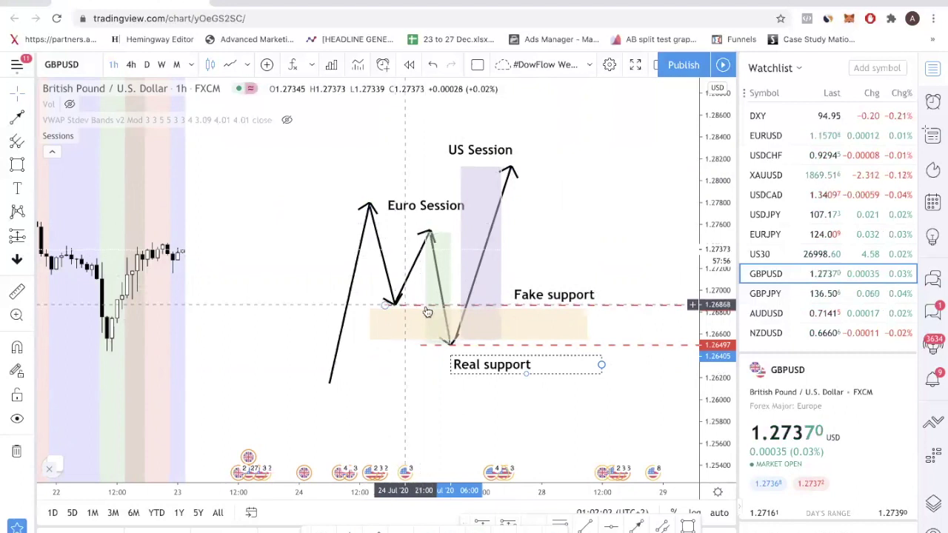
Step: Add a position box at 1.26892 with its stop near 1.2761 and target near 1.2595
left_click(30, 141)
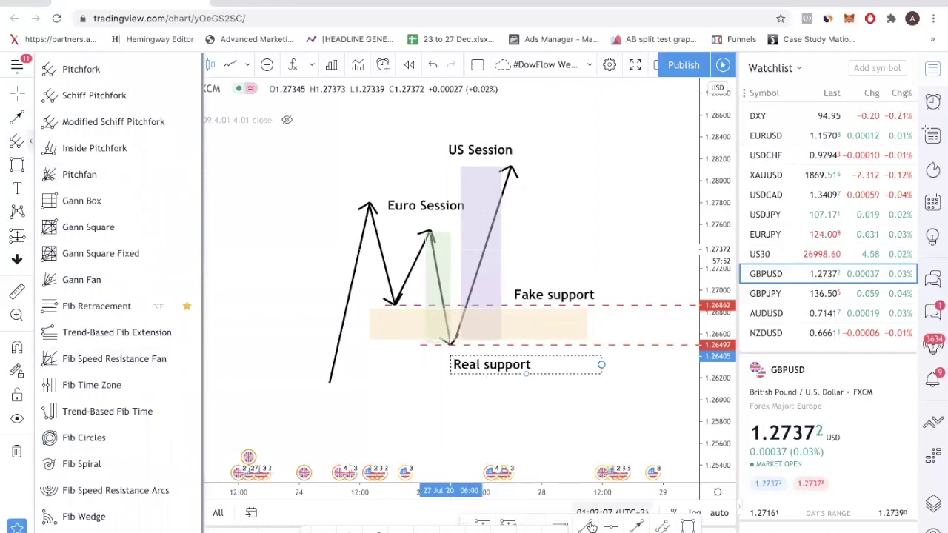
left_click(511, 524)
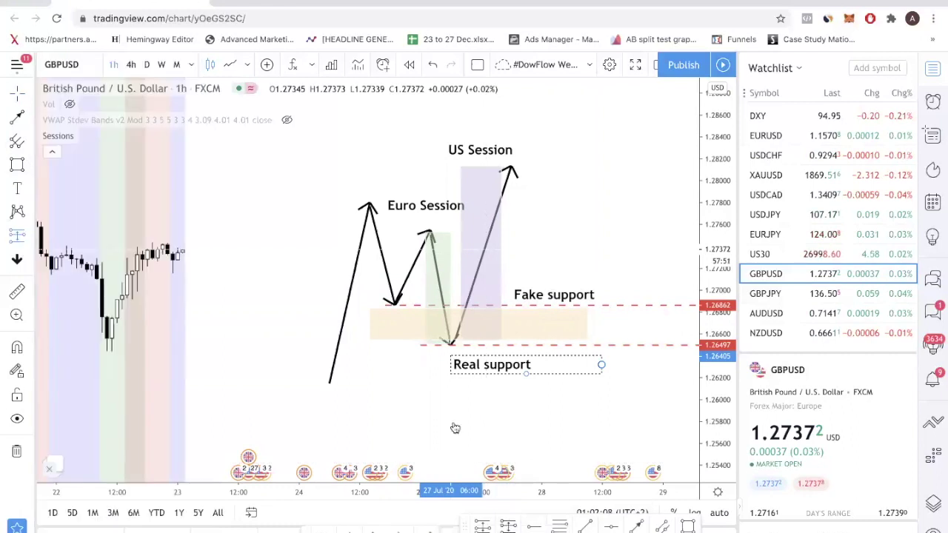
left_click(405, 302)
left_click_drag(405, 275, 407, 222)
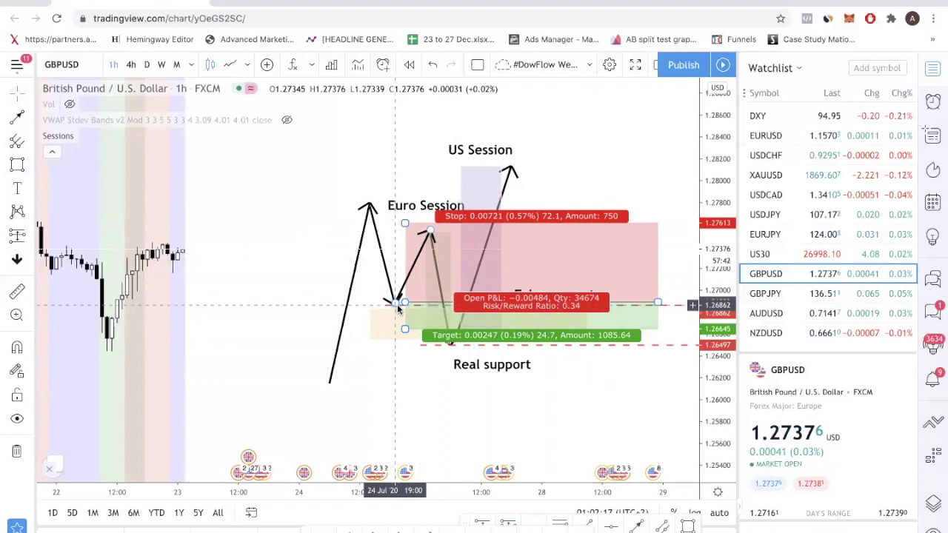
left_click_drag(415, 345, 398, 403)
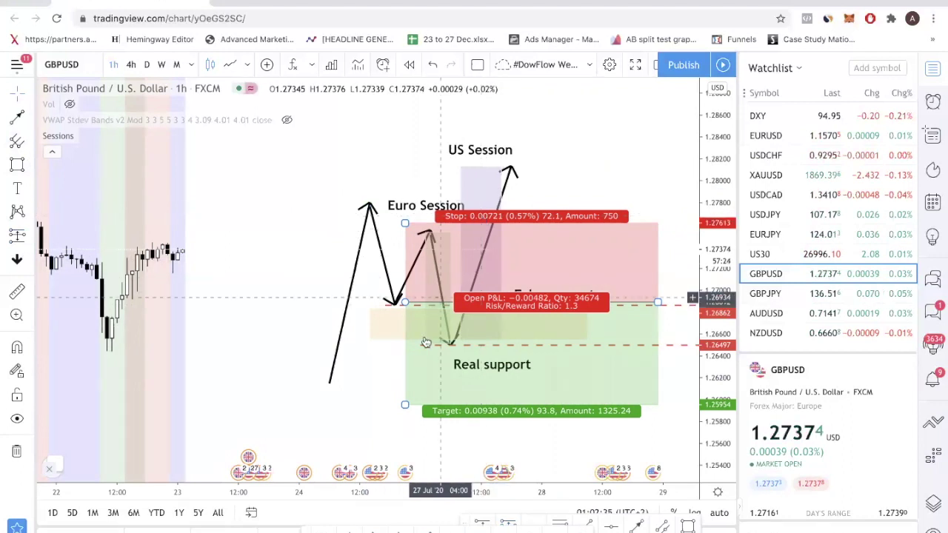
Step: Delete the selected position drawing from the chart
key("Delete")
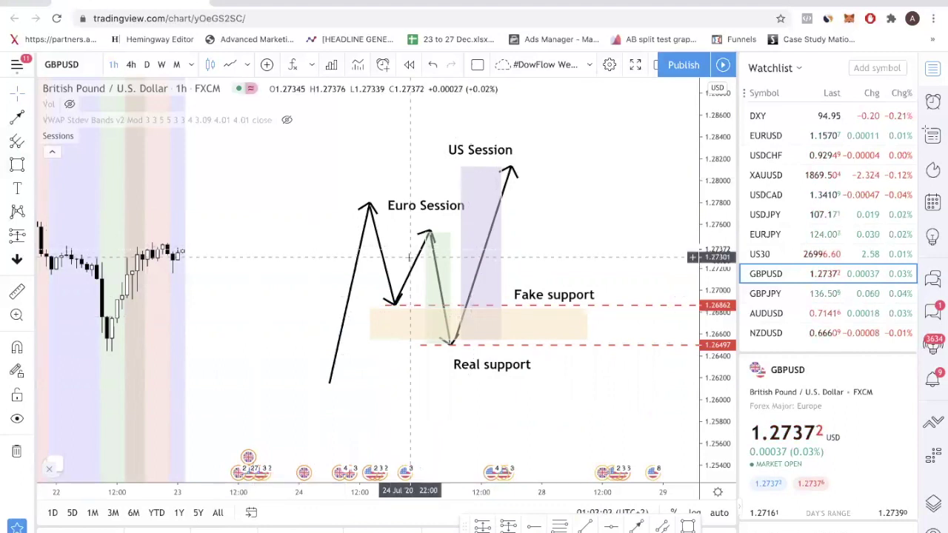
Step: Add a text note below Real support: 'Whipsaw Wednesday: Euro session goes one way and US session reverses…'
left_click(17, 188)
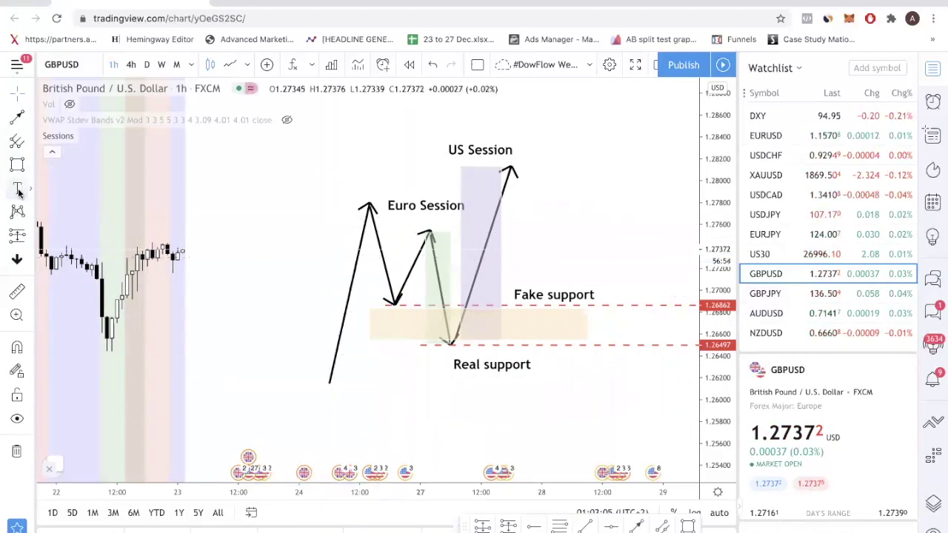
left_click(396, 404)
type("Whipsaw Wedn")
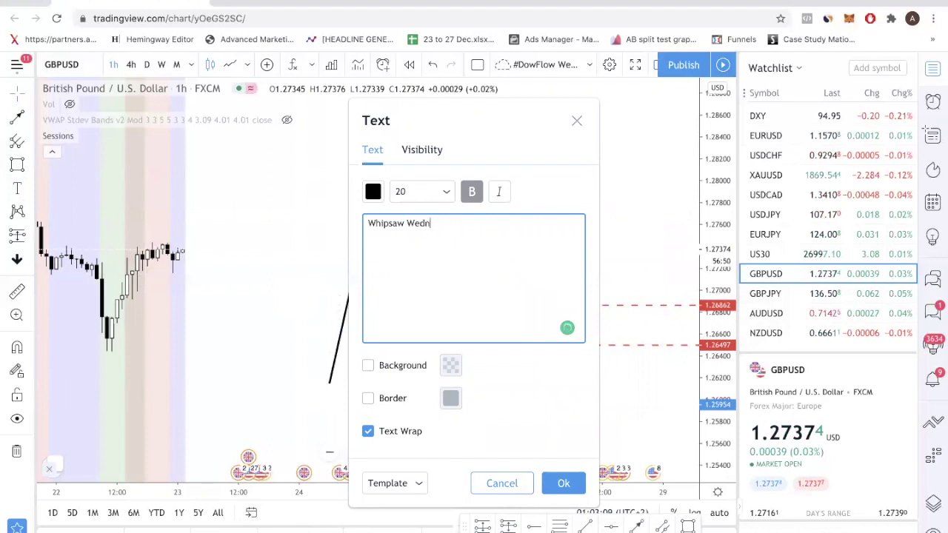
type("esday: E")
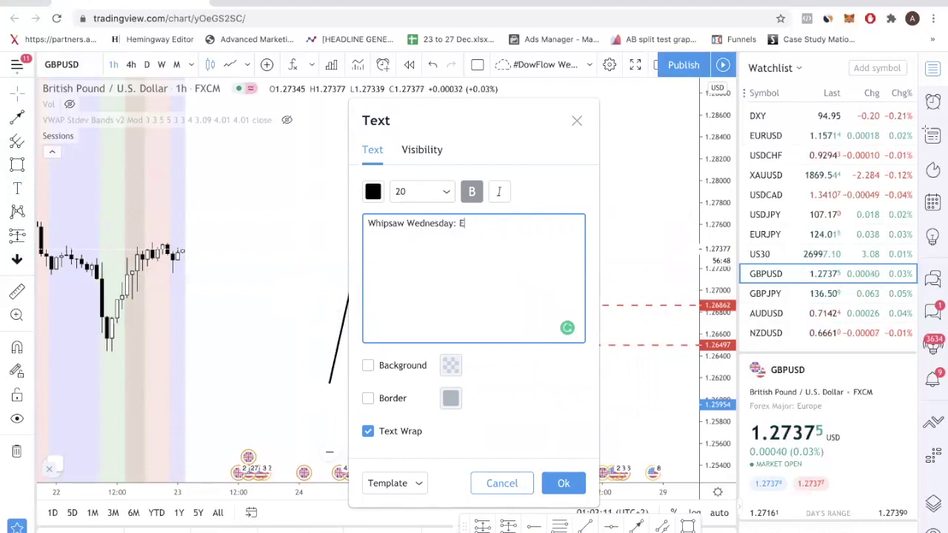
type("uro sess")
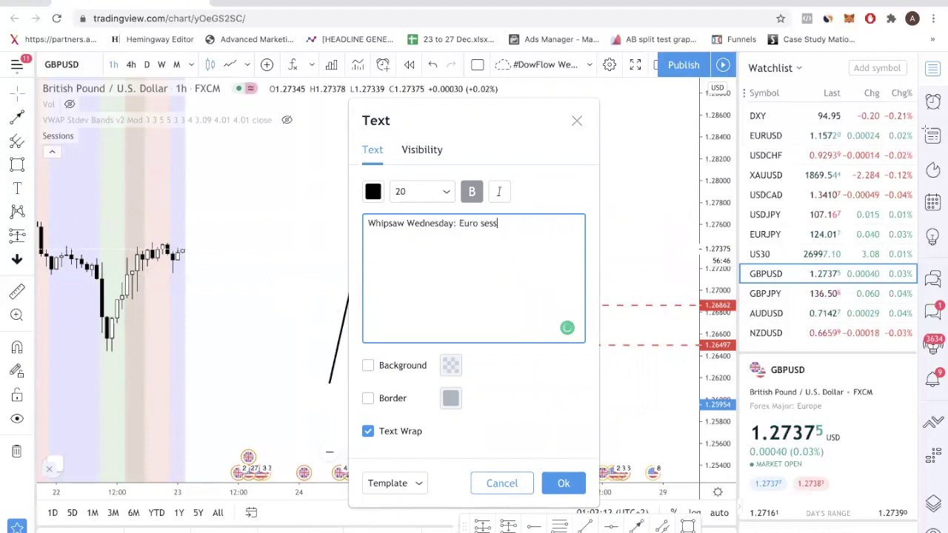
type("ion goes one way")
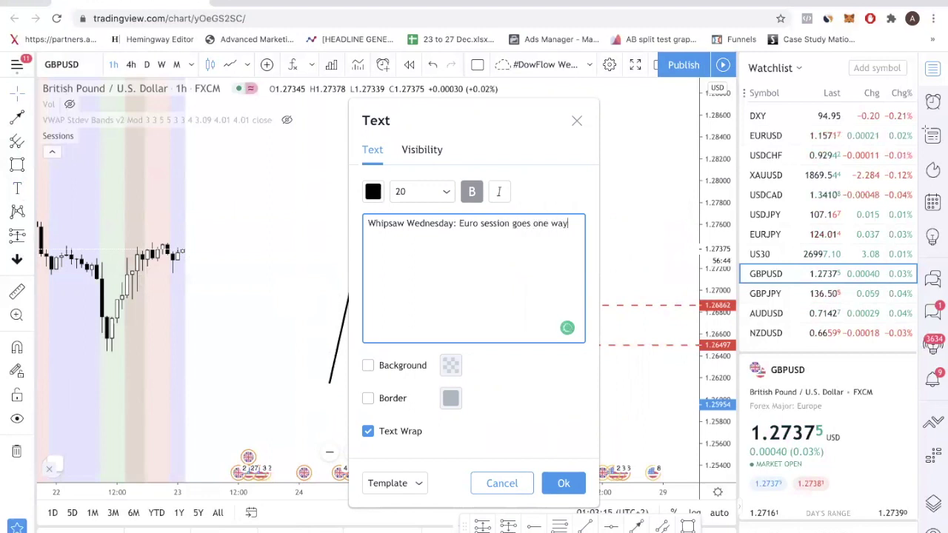
type(" and US sessi")
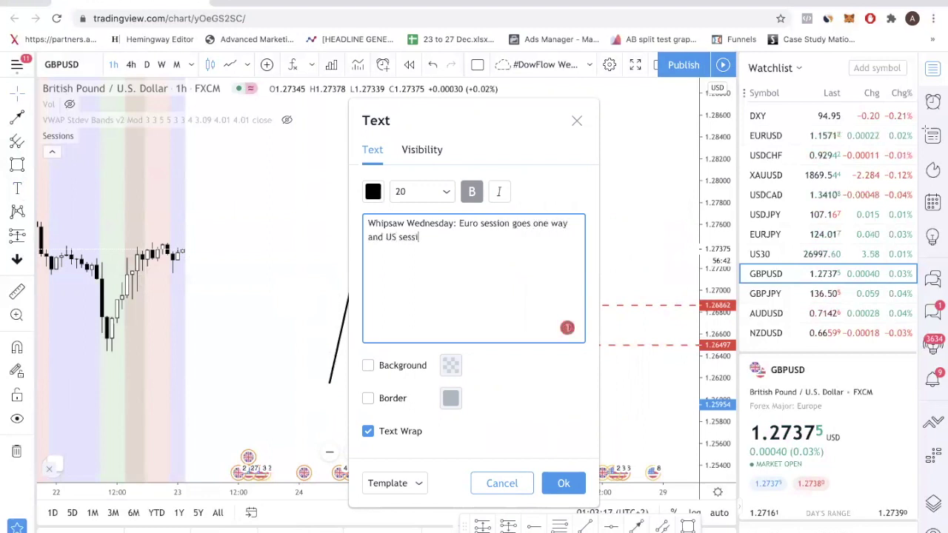
type("on reverses a")
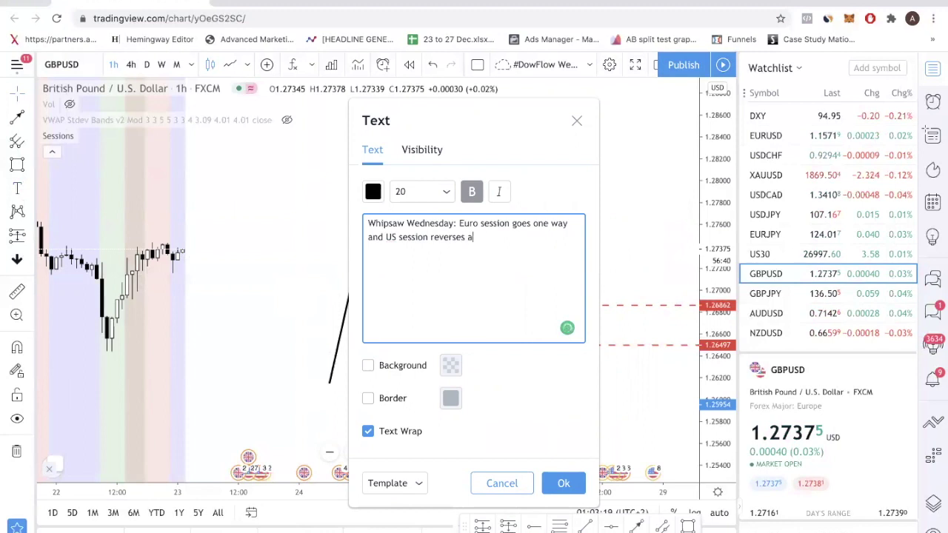
type("nd cles the other way")
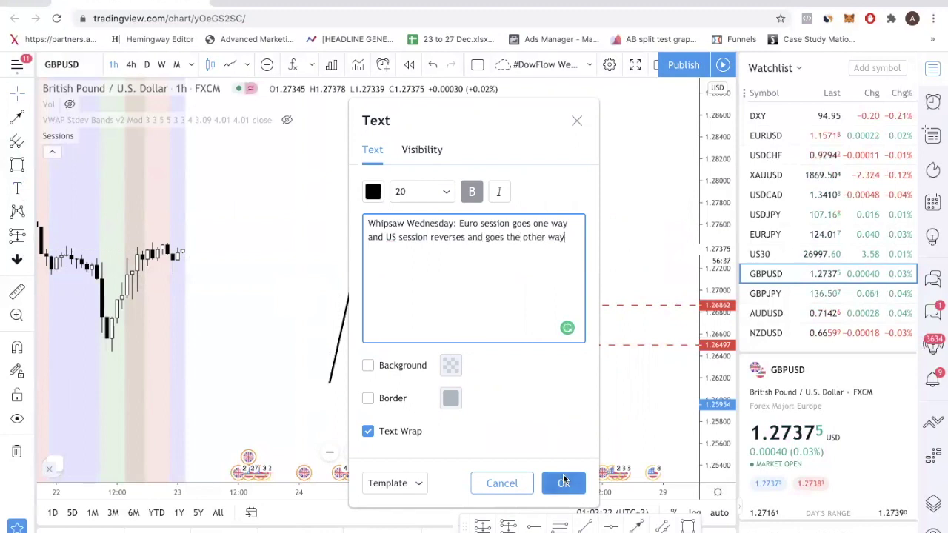
left_click(562, 483)
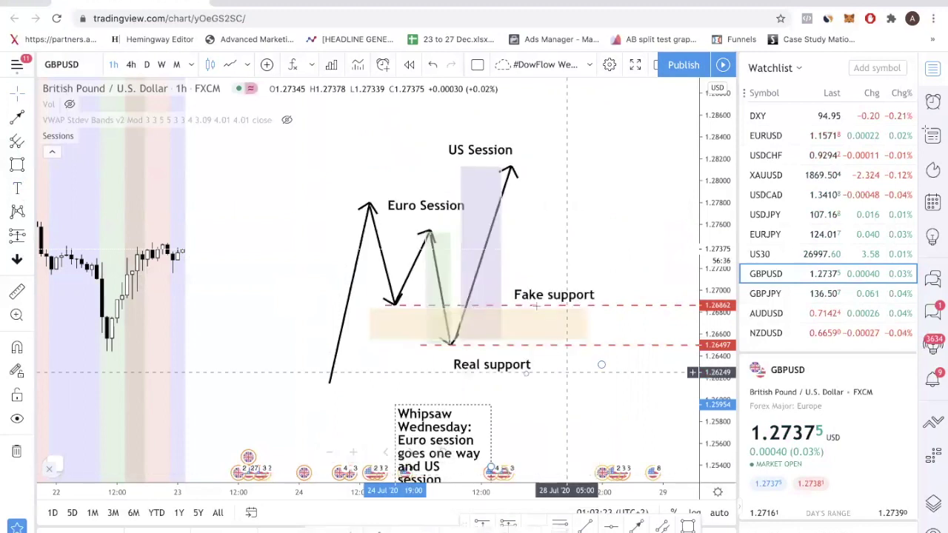
Step: Move the Whipsaw Wednesday note up to the right of the US Session label
left_click_drag(490, 466, 661, 175)
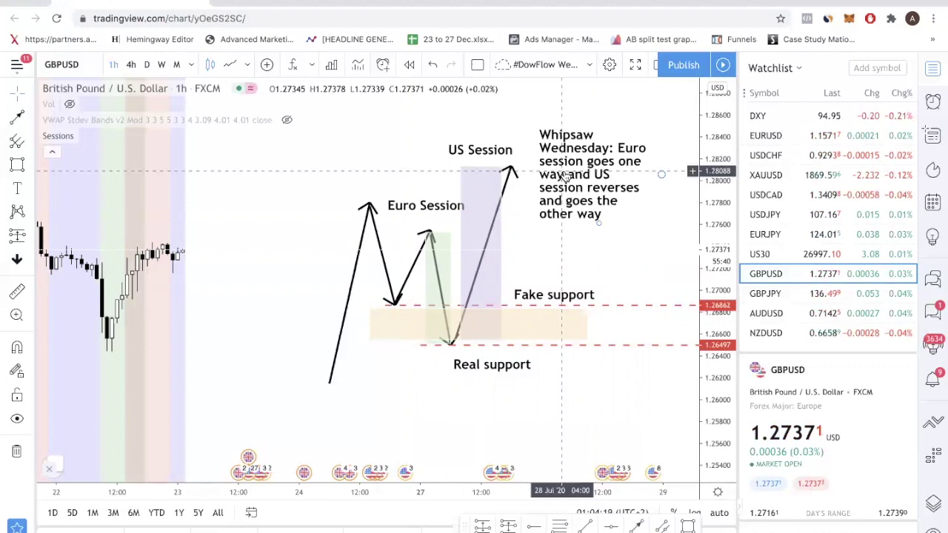
Step: Scroll, pan and zoom the chart back to the 21–23 Jul candles with their session bands
scroll(565, 176, "left", 3)
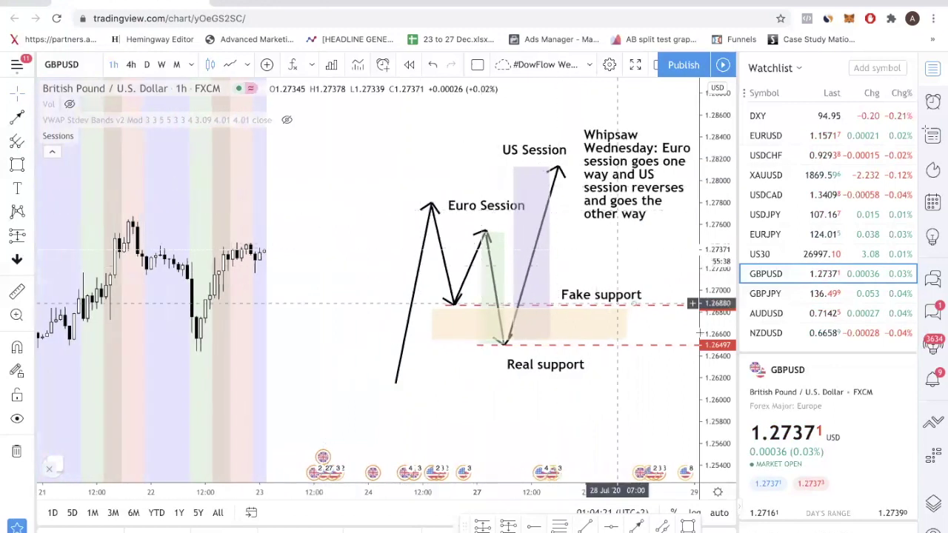
scroll(153, 275, "right", 2)
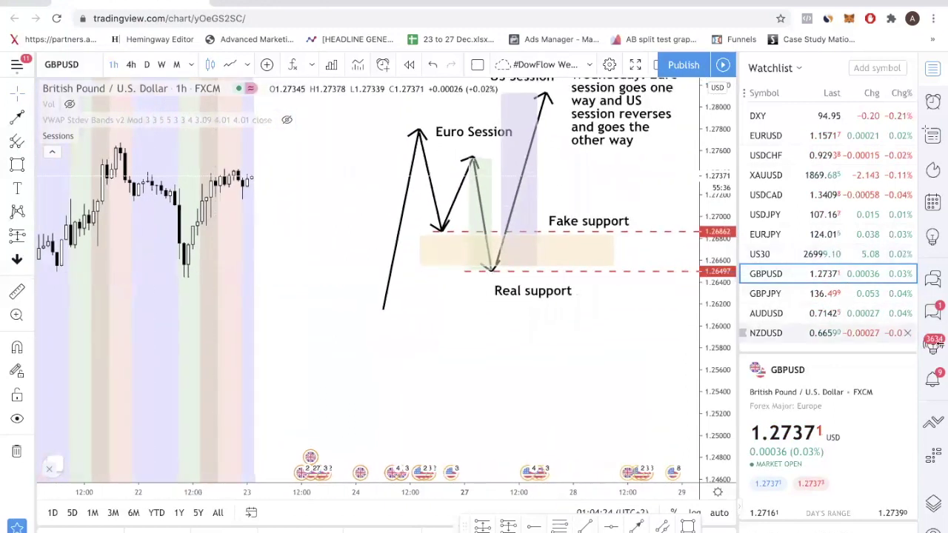
left_click_drag(595, 419, 536, 472)
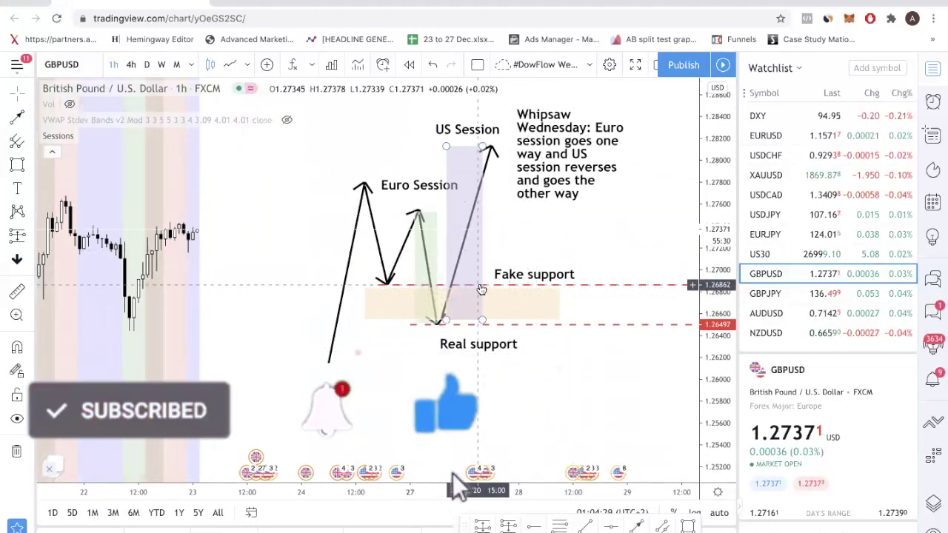
scroll(506, 382, "left", 10)
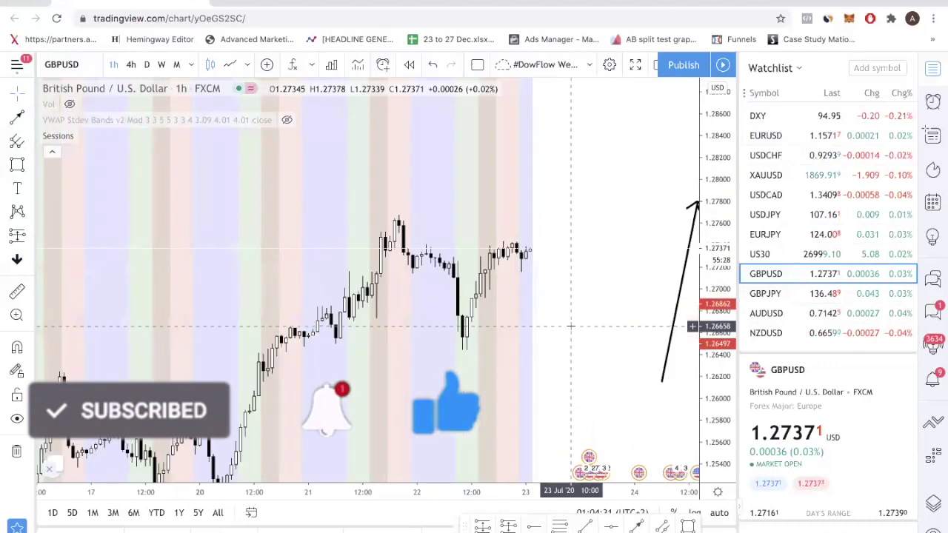
scroll(544, 330, "up", 5)
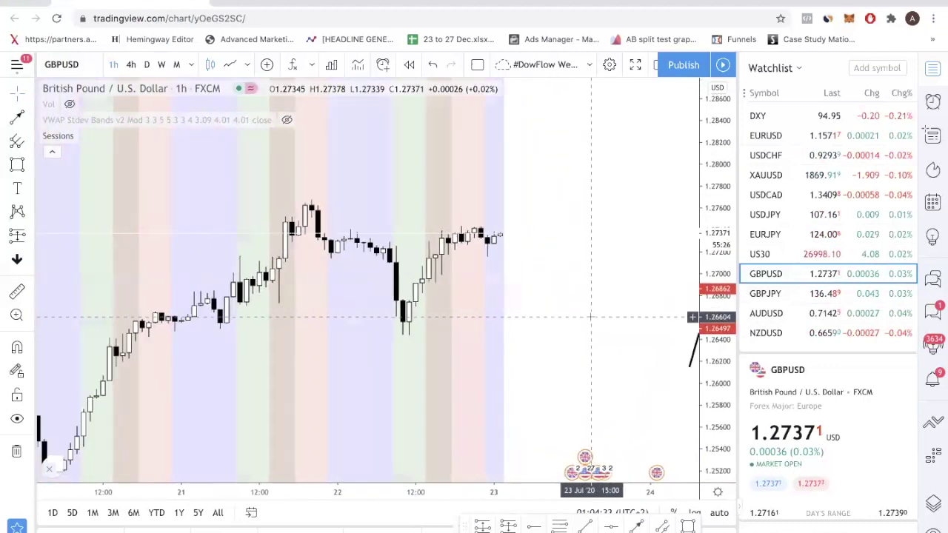
scroll(518, 324, "left", 2)
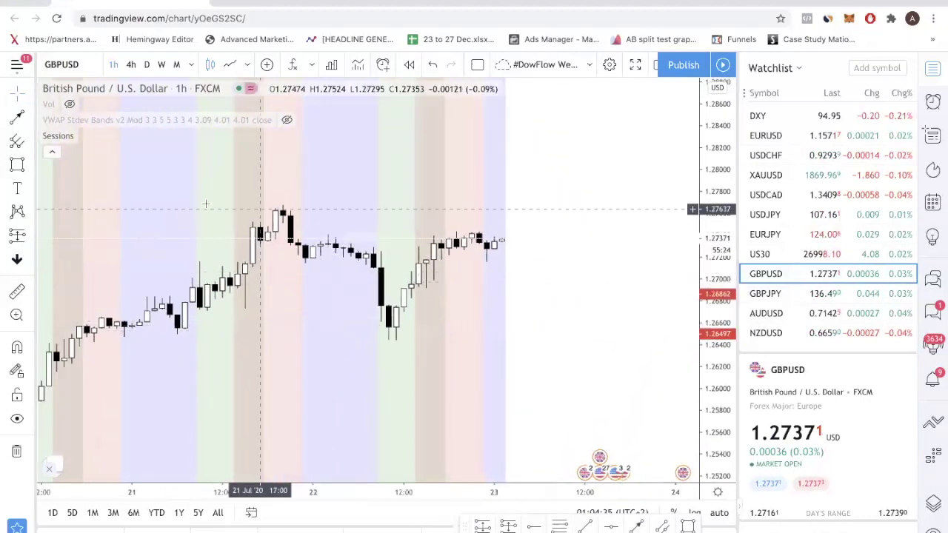
Step: Open the Sessions indicator settings and close them without changes
mouse_move(59, 139)
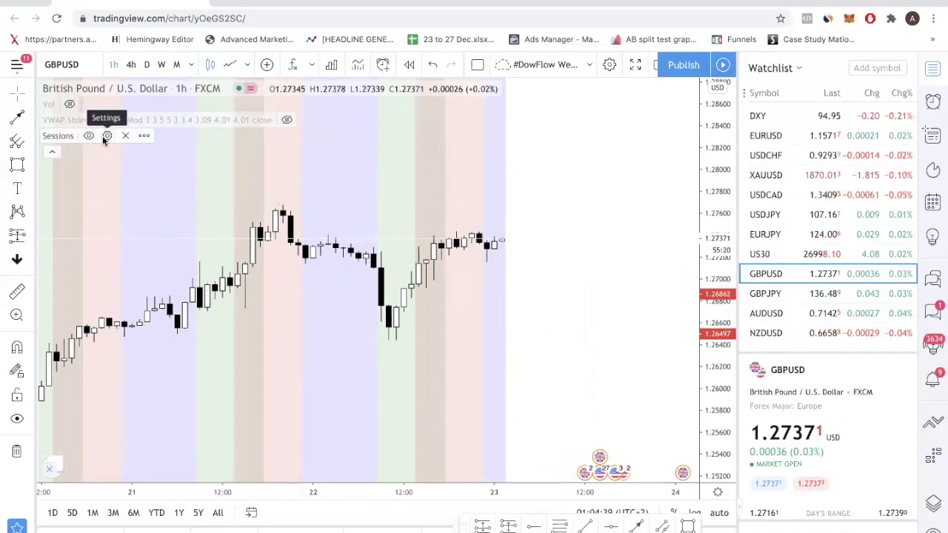
left_click(106, 135)
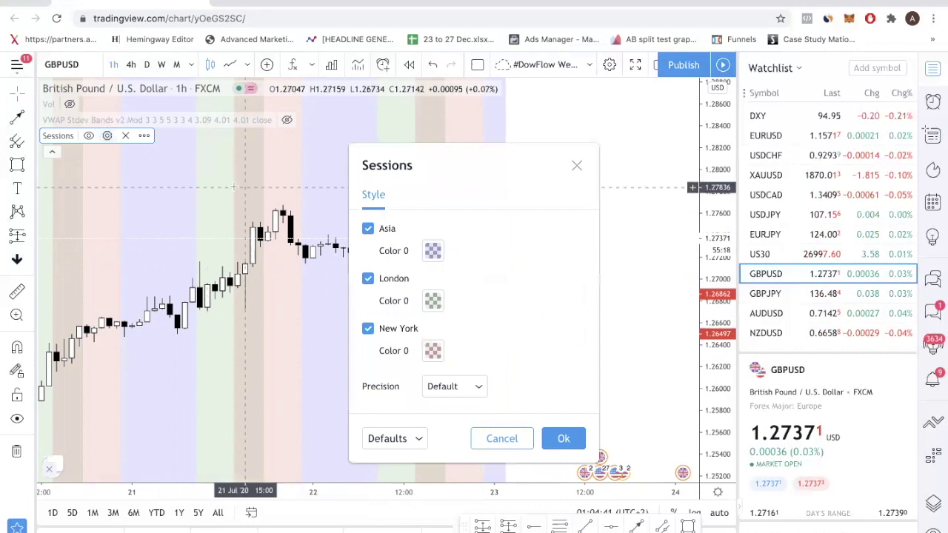
key("Escape")
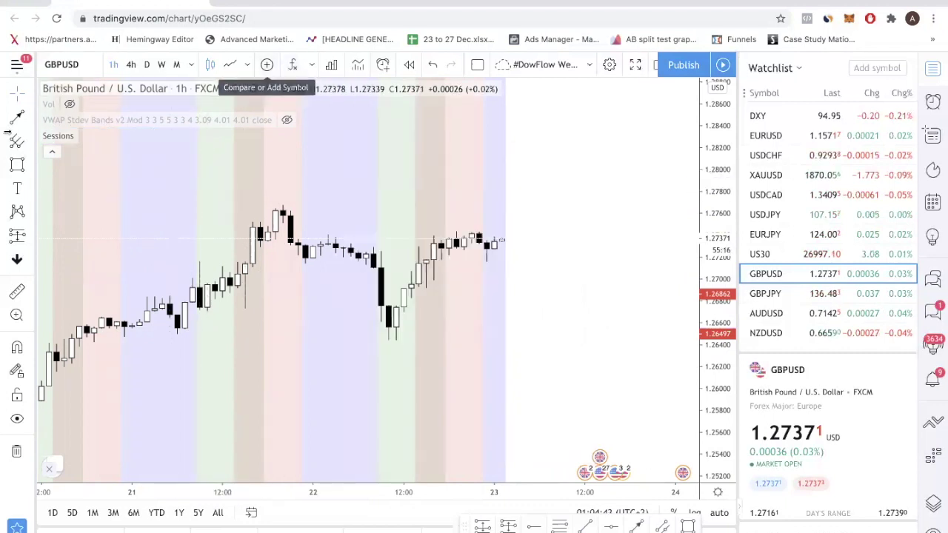
left_click(292, 66)
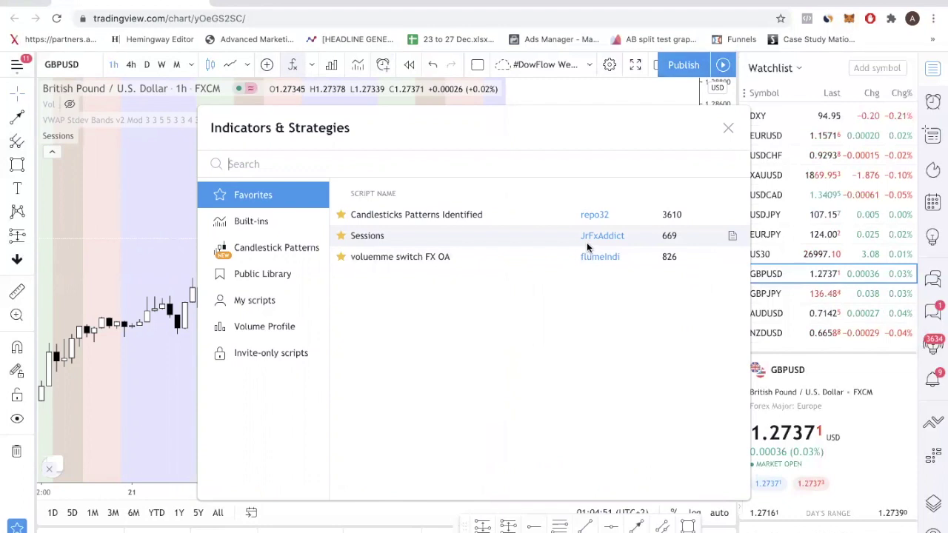
left_click(147, 220)
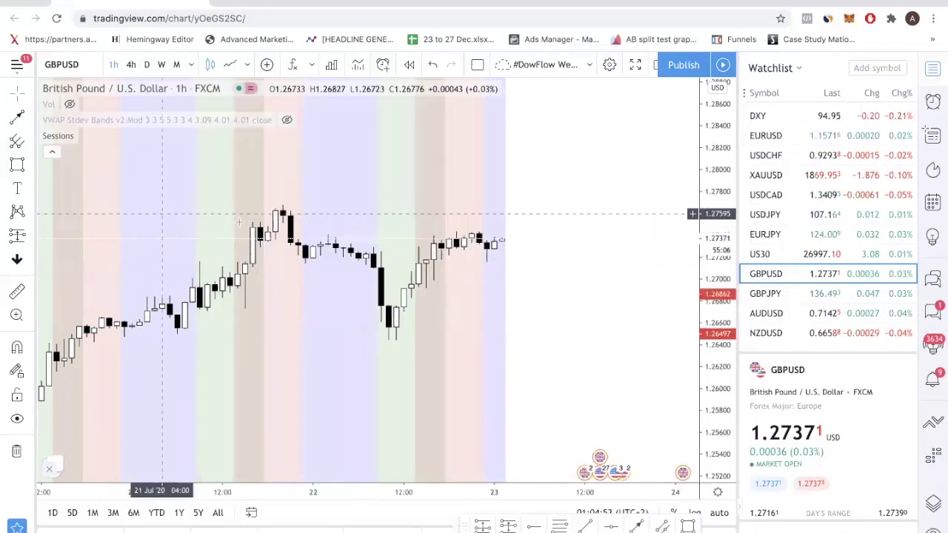